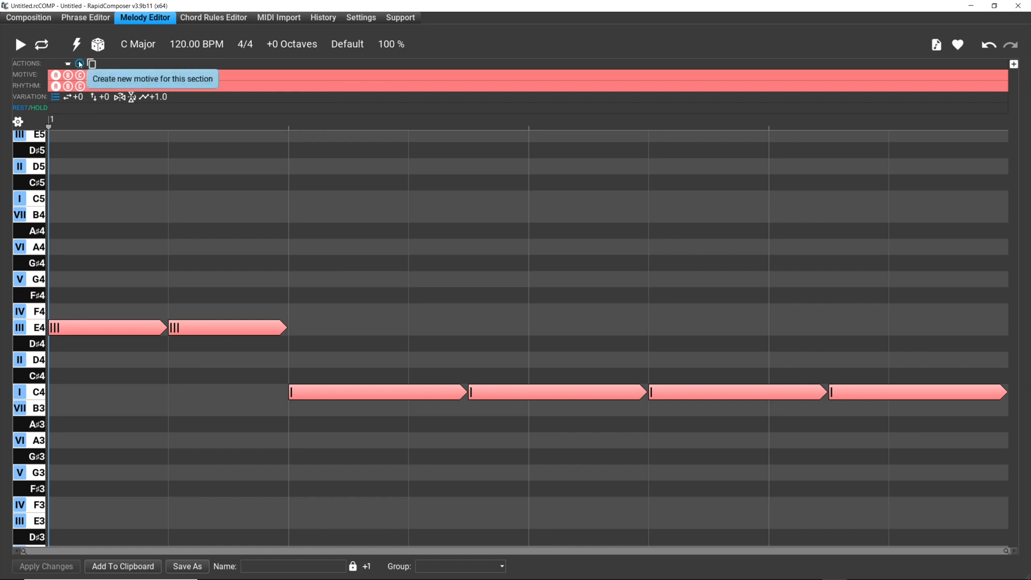
- Add new motives until motive H exists and the 'Cannot add more motives' limit is reached
click(79, 64)
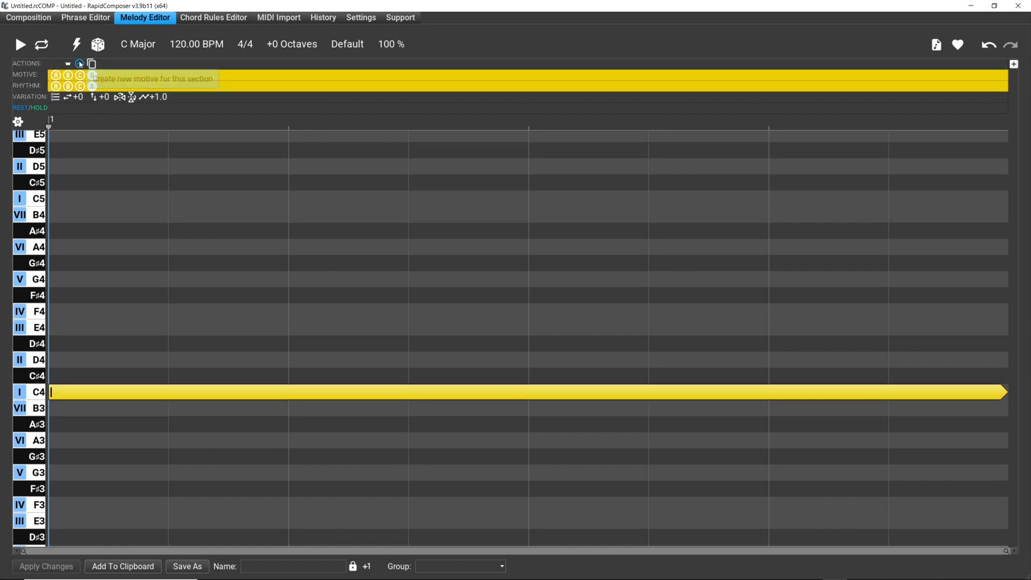
click(79, 64)
click(79, 64)
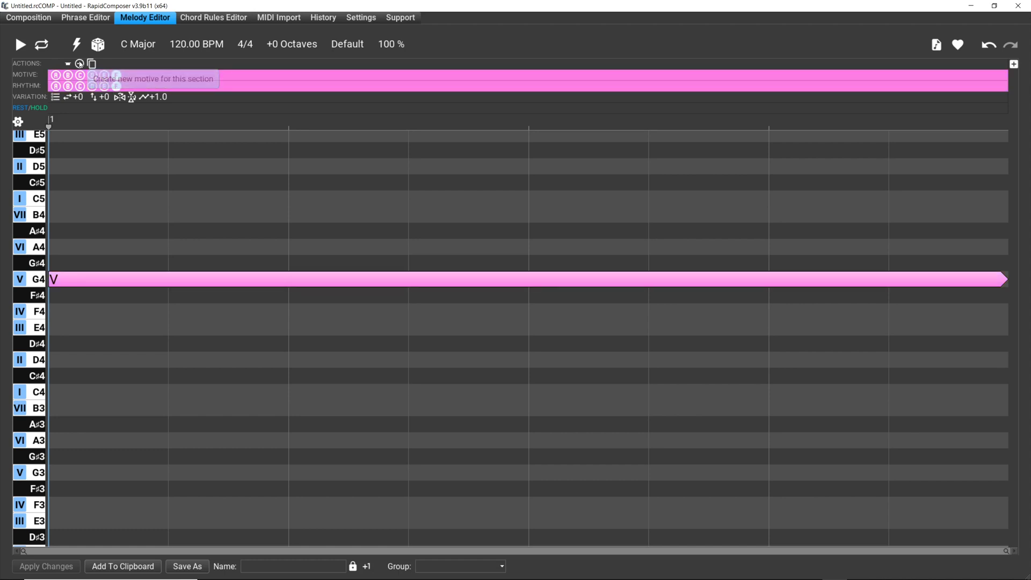
click(80, 63)
click(80, 64)
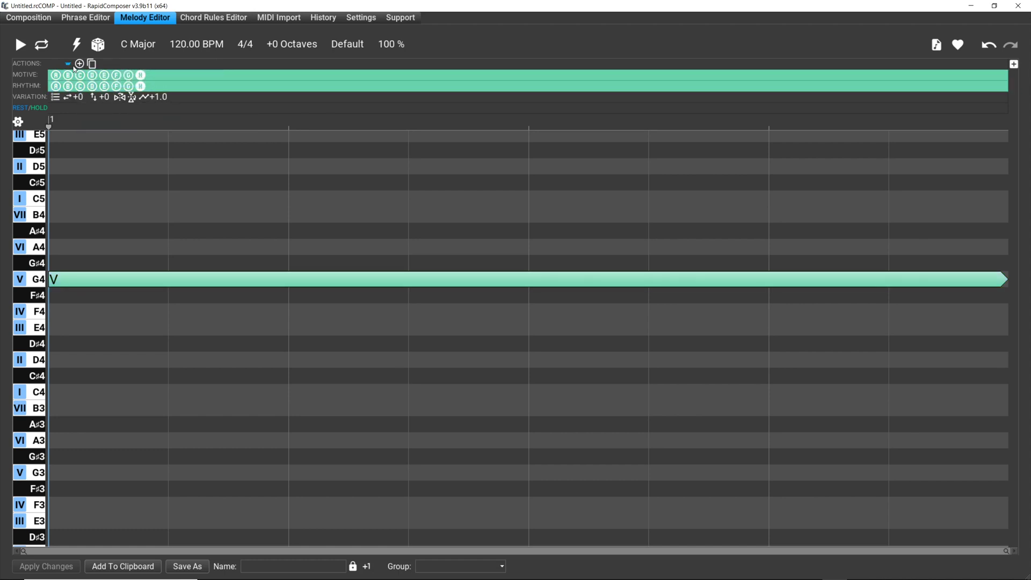
click(79, 63)
- Audition motives B, C, D and E, then return the section to motive A (E4, long C4)
click(55, 79)
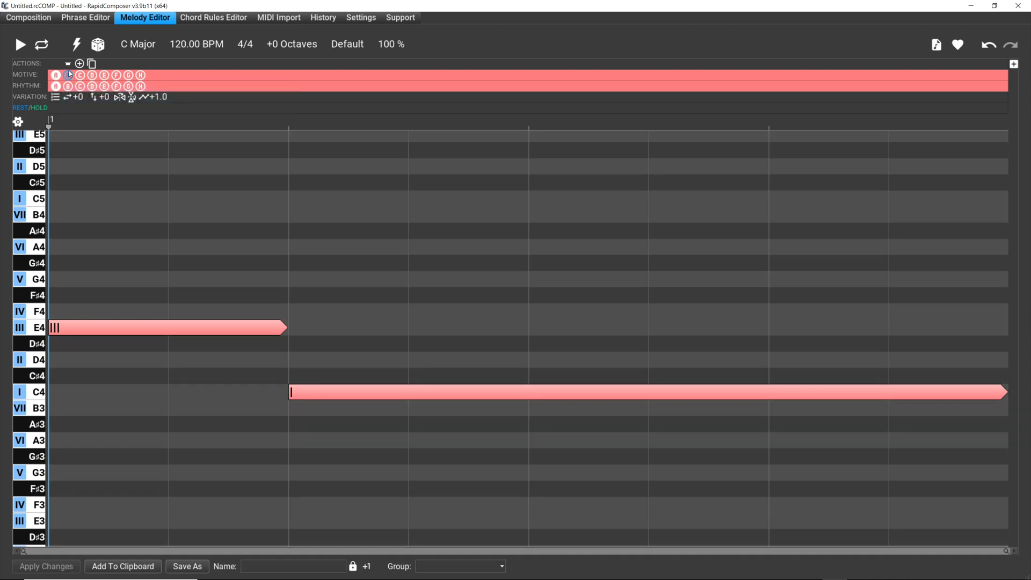
click(68, 75)
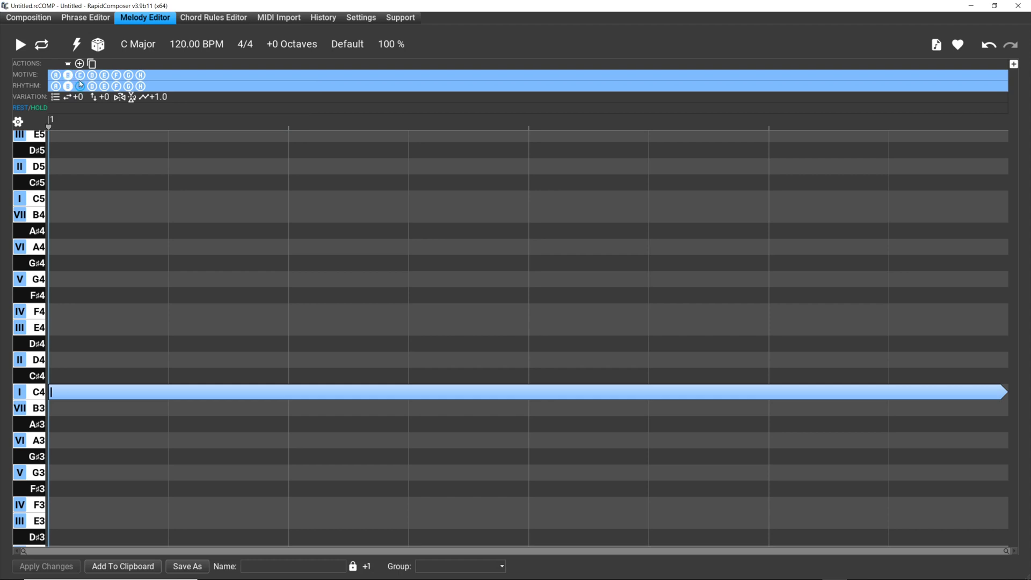
click(80, 76)
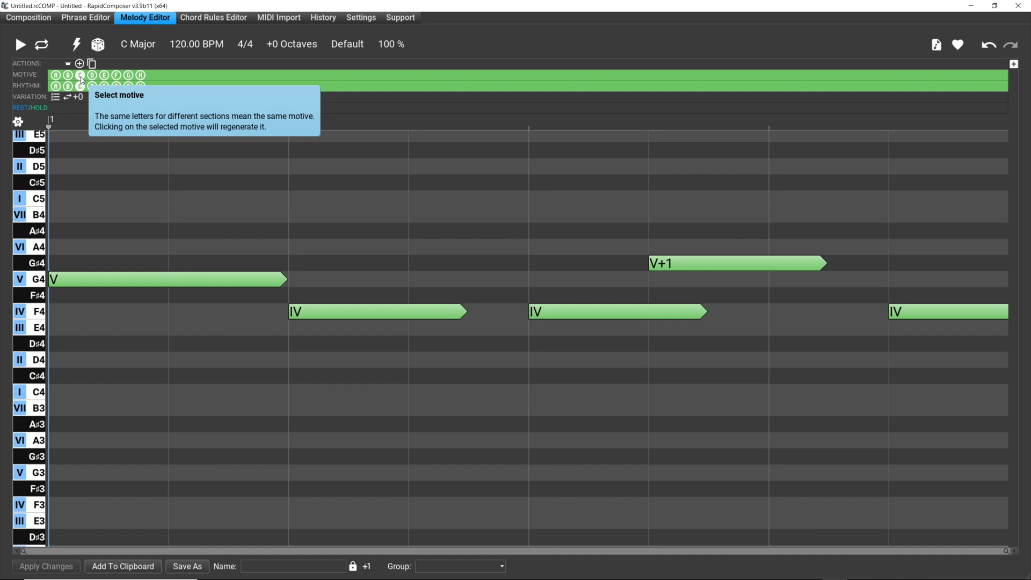
click(92, 78)
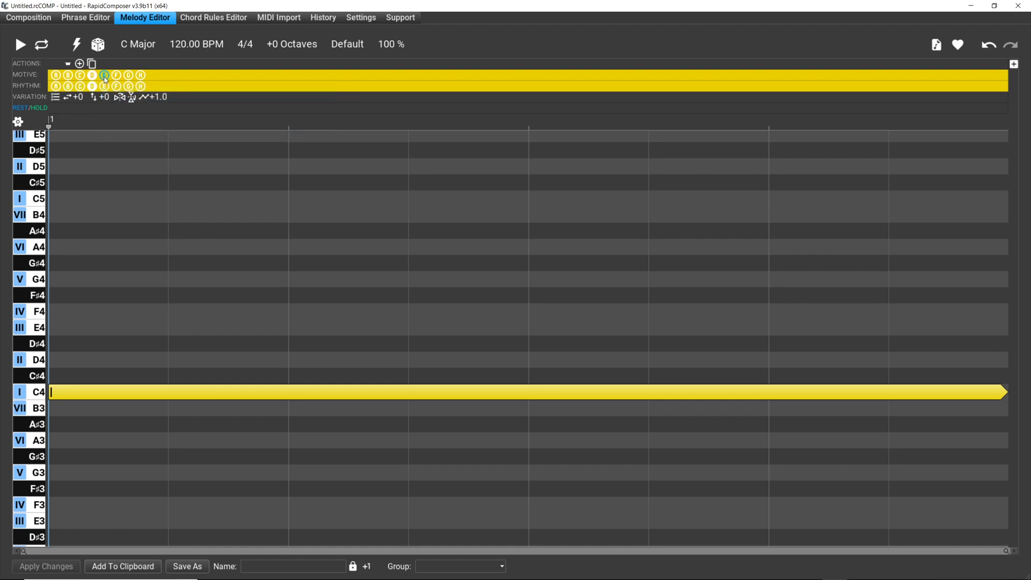
click(104, 77)
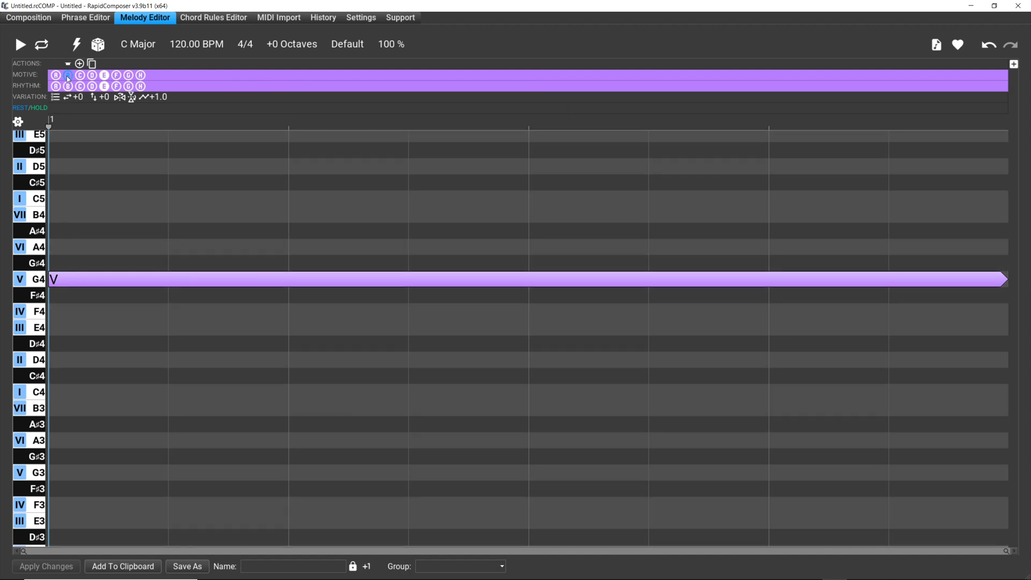
click(67, 75)
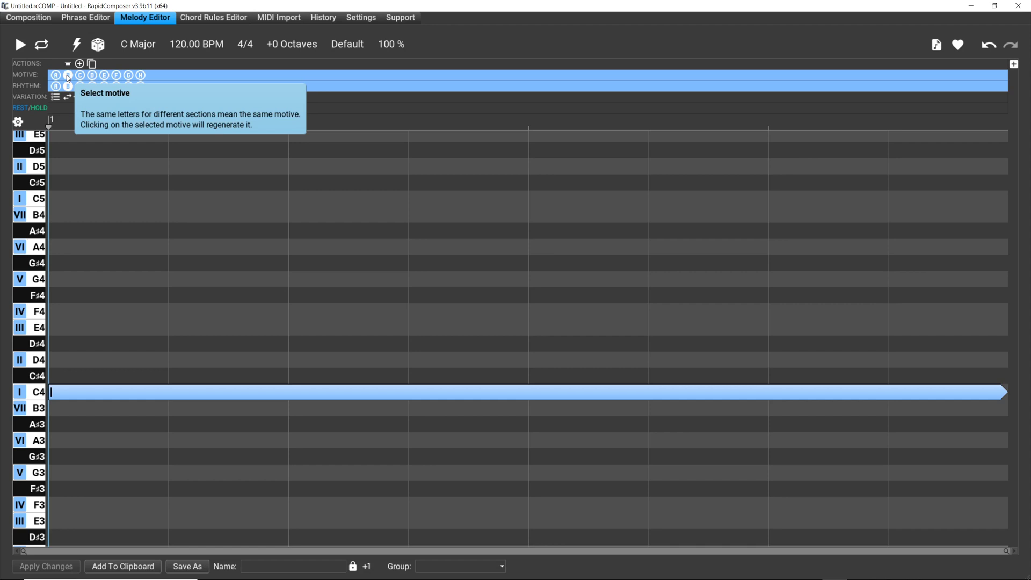
click(57, 76)
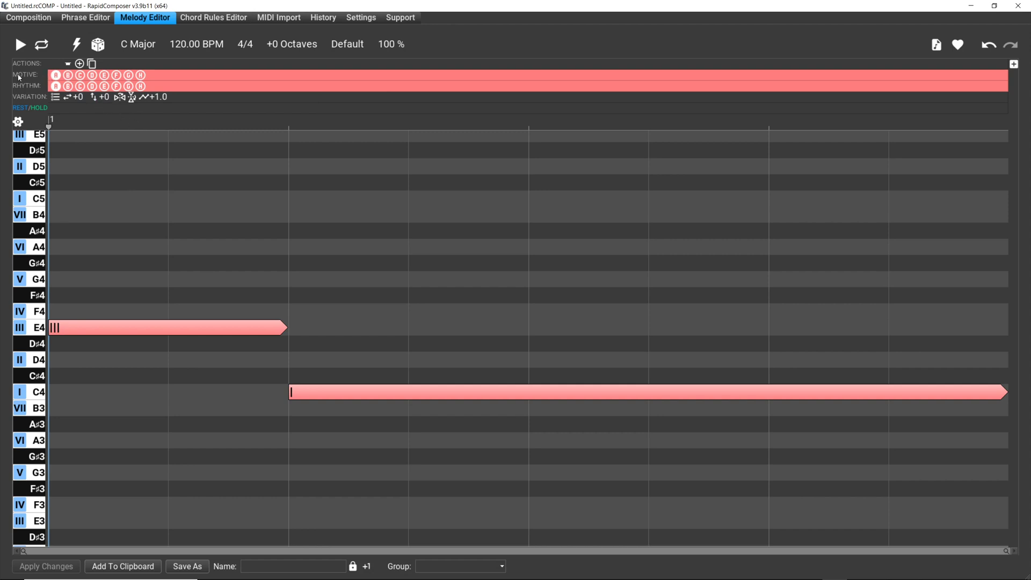
- Audition motives B through H for the section, switching back and forth between them
click(69, 77)
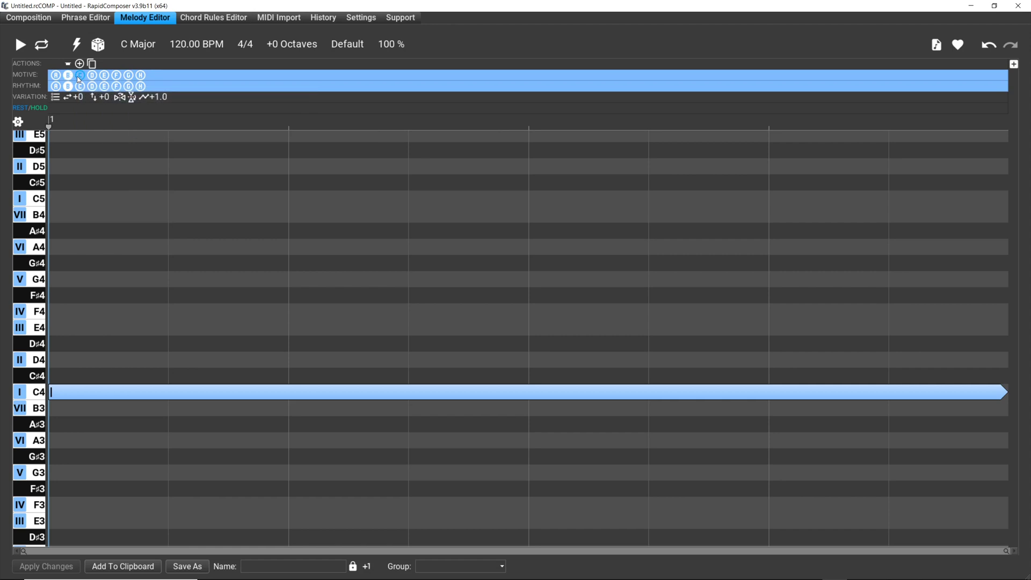
click(80, 76)
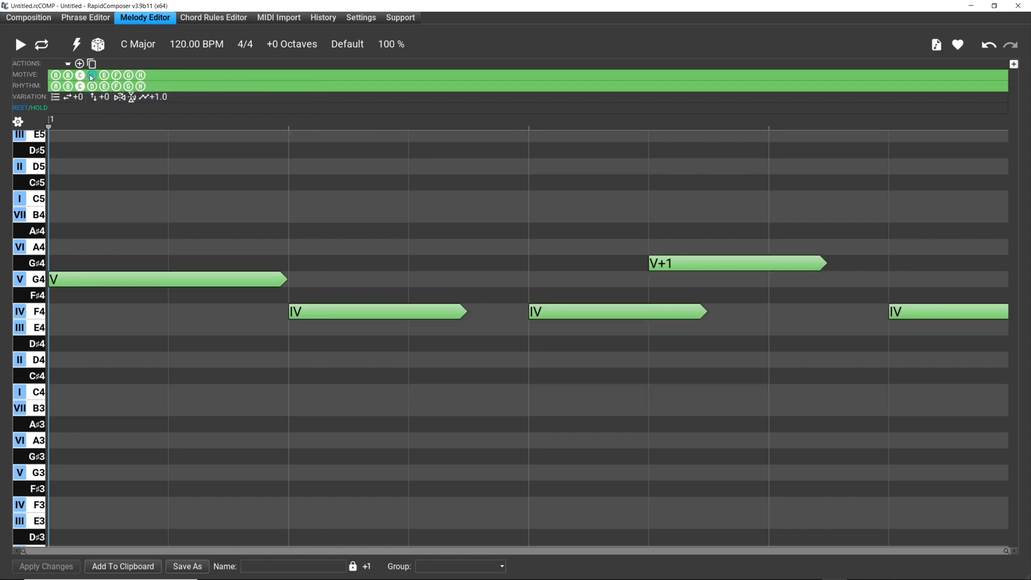
click(92, 76)
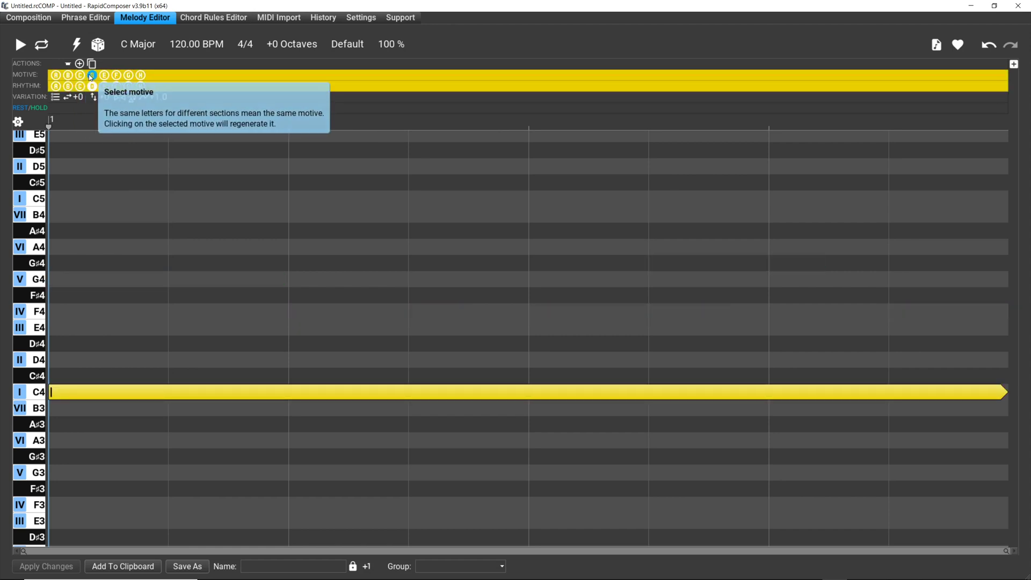
click(68, 76)
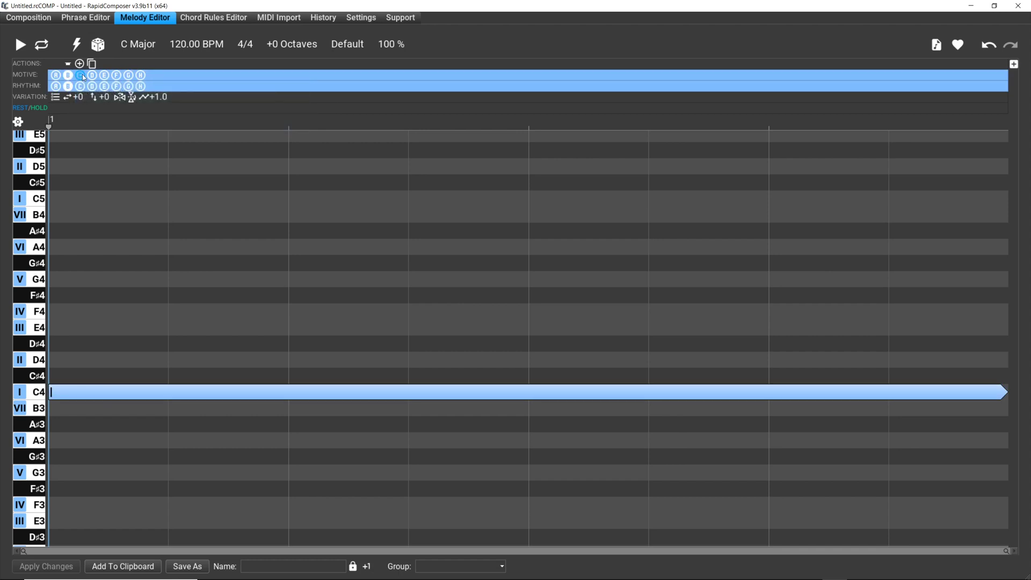
click(91, 75)
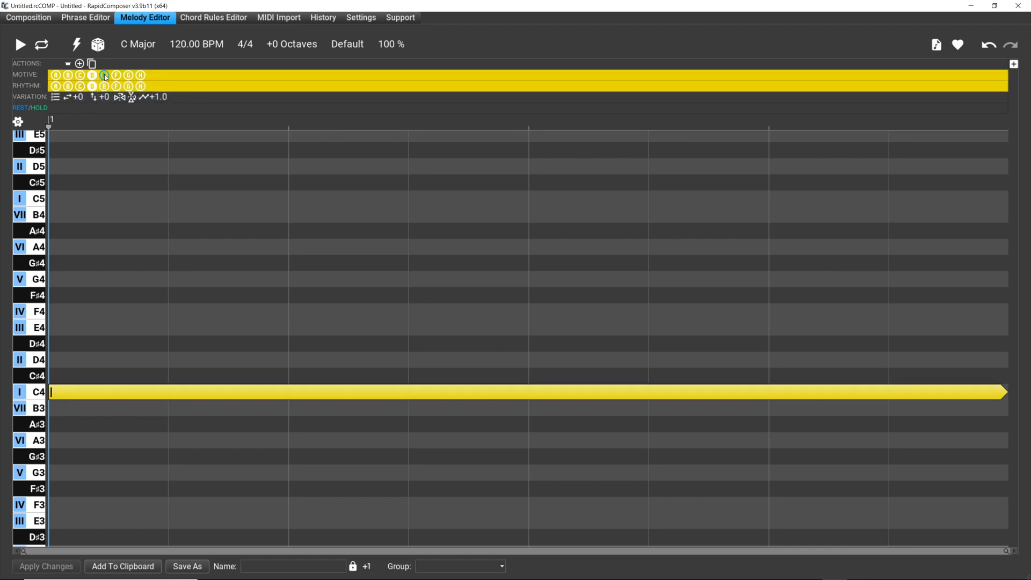
click(104, 75)
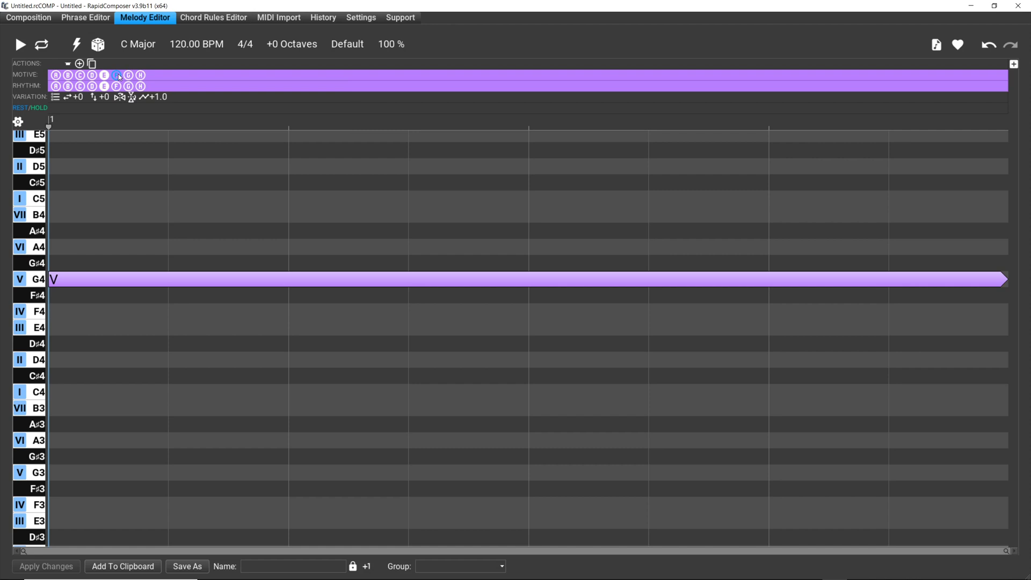
click(91, 79)
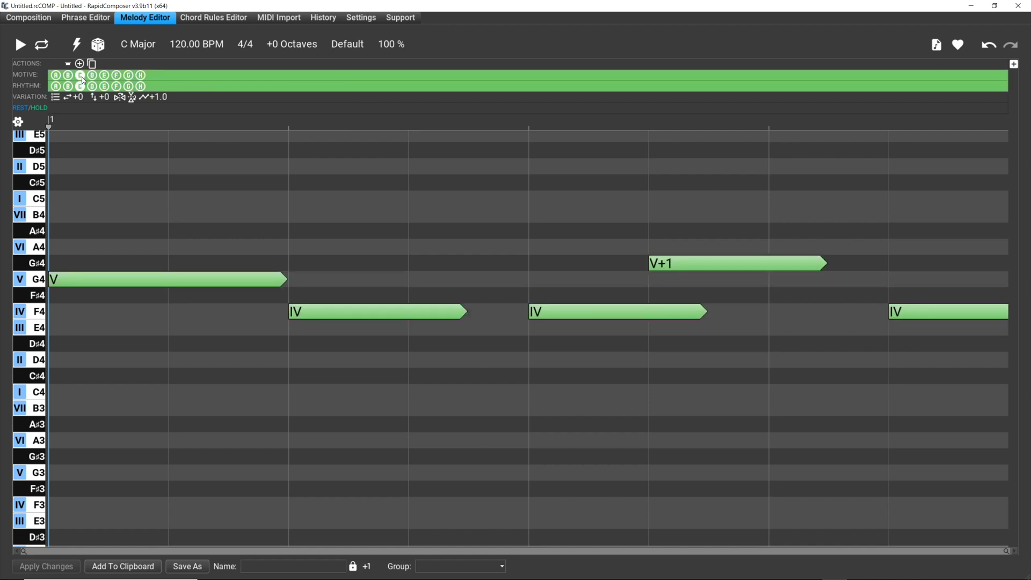
click(92, 78)
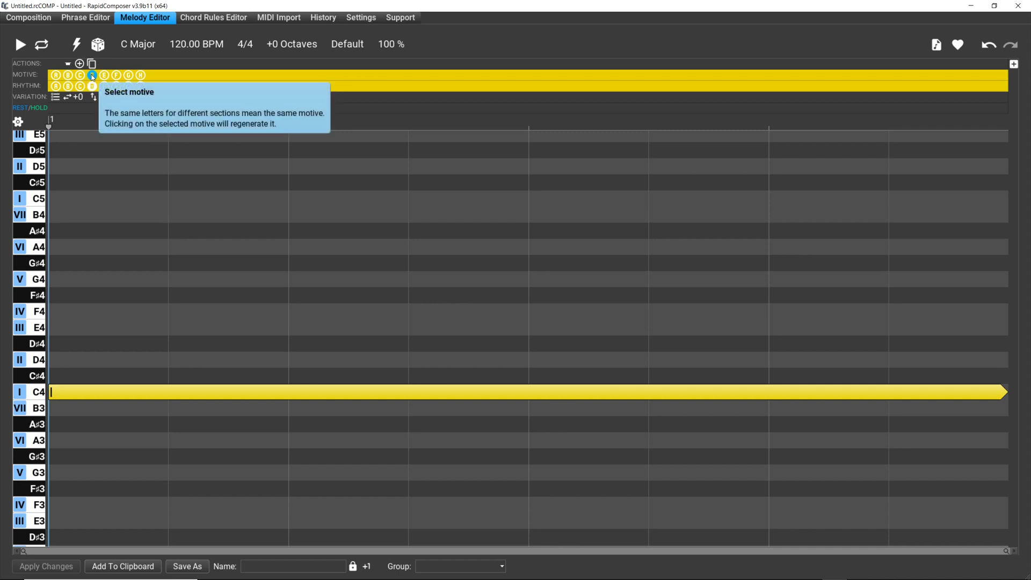
click(115, 76)
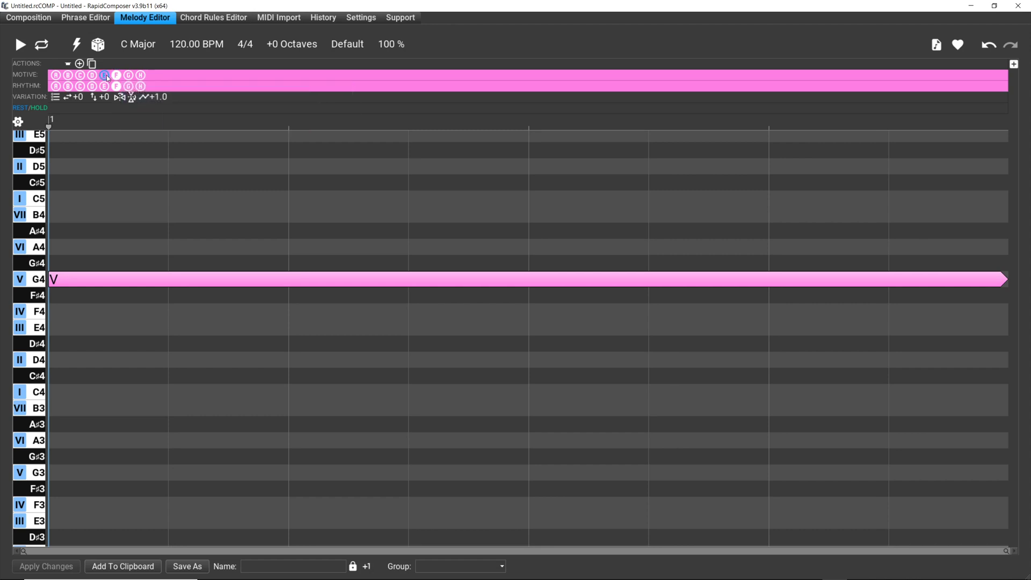
click(106, 75)
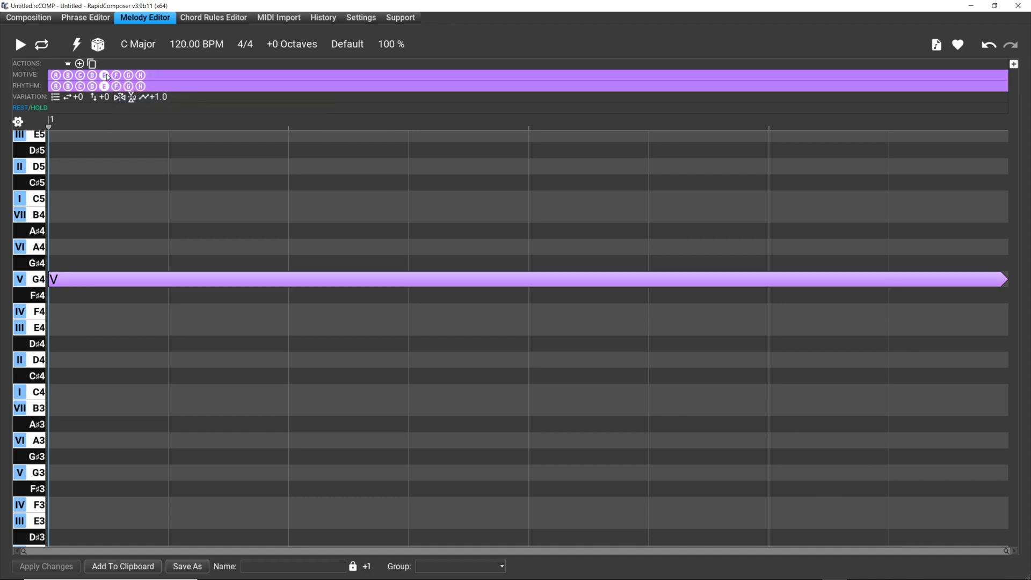
scroll(108, 77, down, 1)
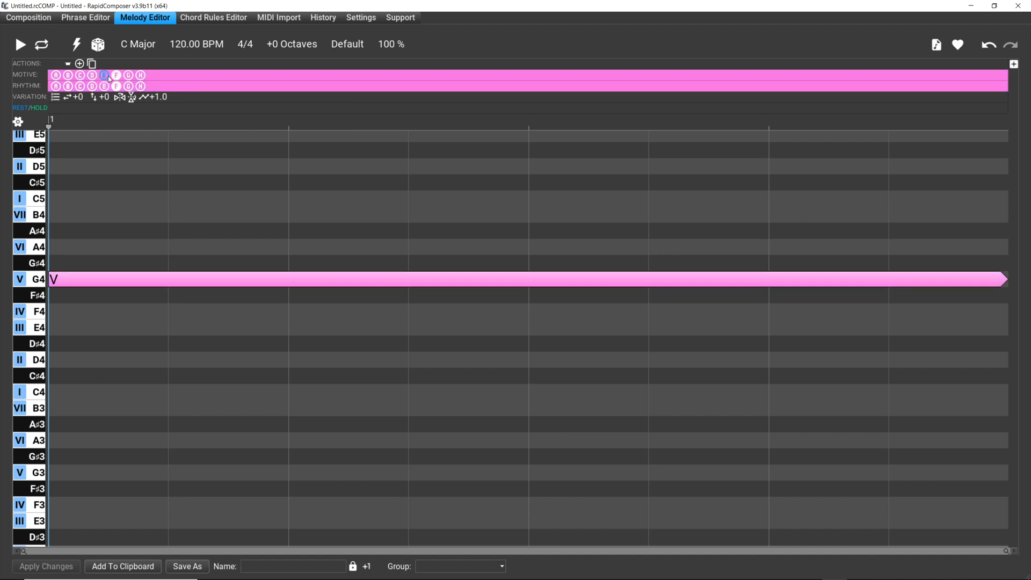
click(108, 76)
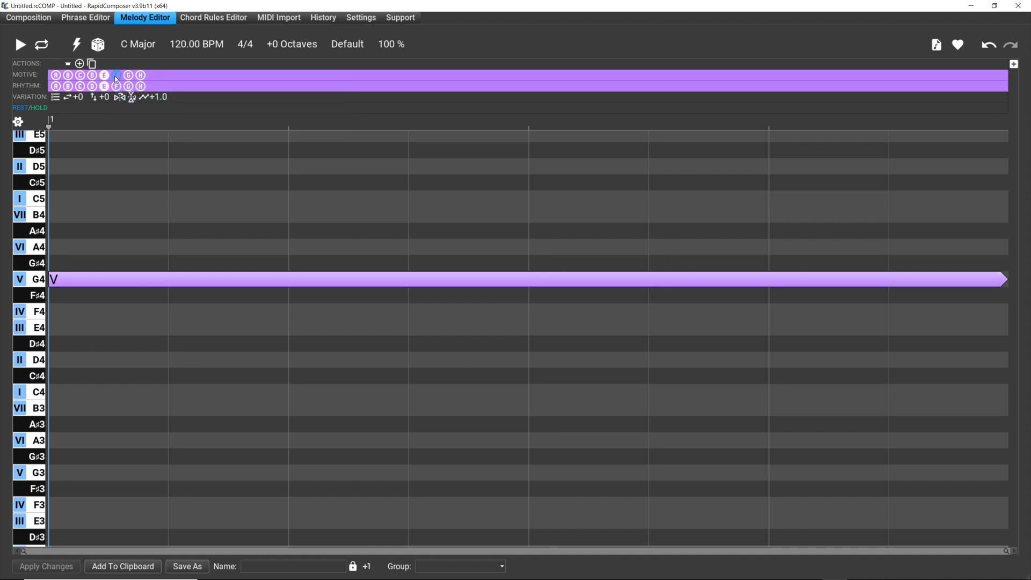
click(115, 75)
click(131, 76)
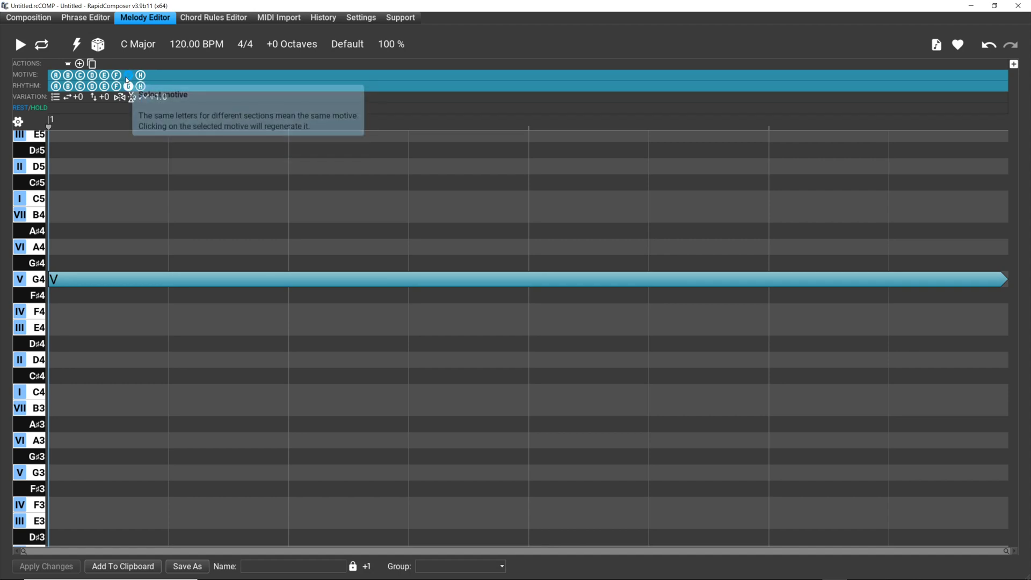
click(139, 76)
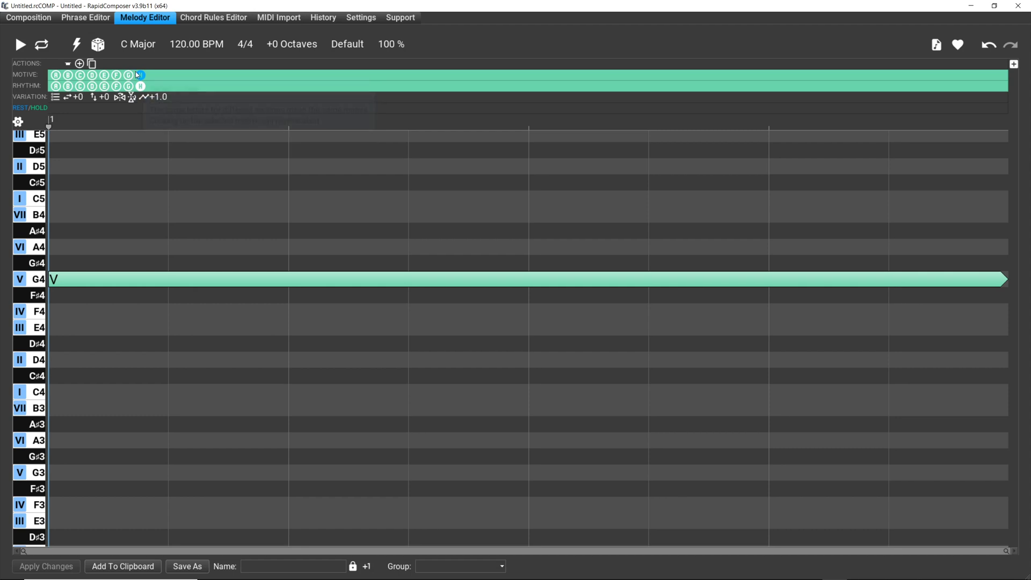
- Compare motives B through G for bar 1 and settle on motive C's five-note melody
click(79, 78)
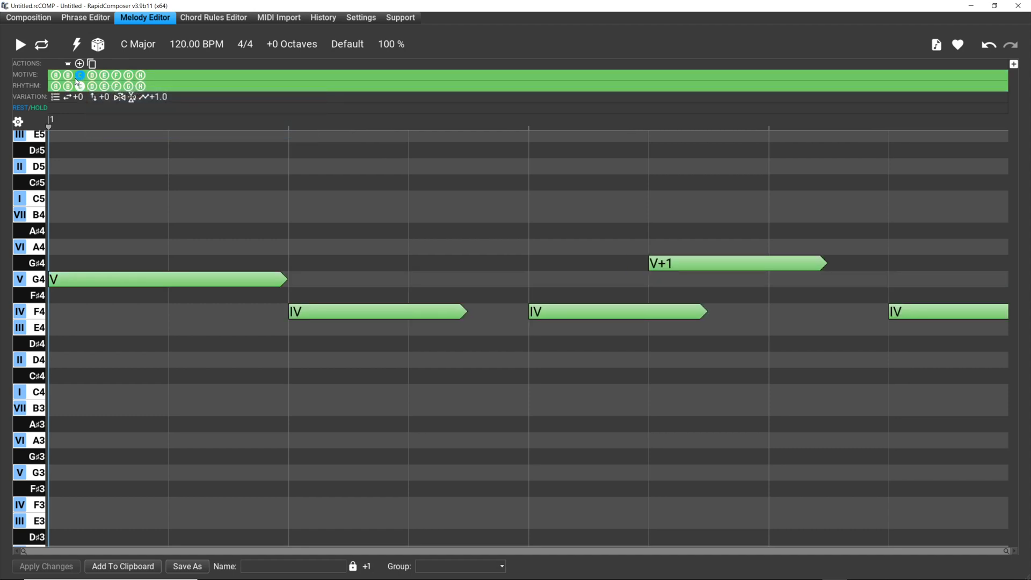
click(71, 76)
click(79, 76)
click(92, 76)
click(105, 76)
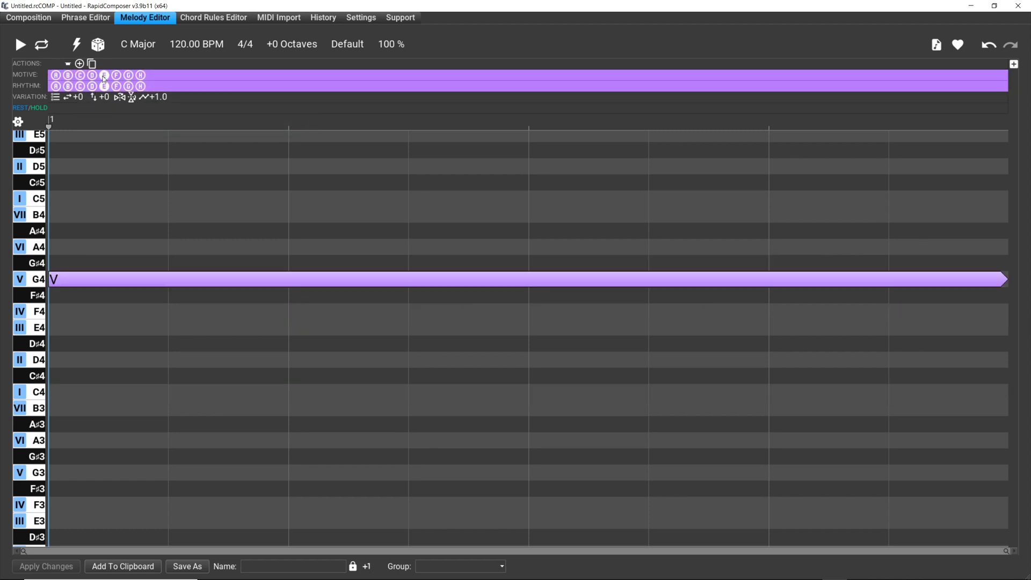
click(116, 76)
click(128, 76)
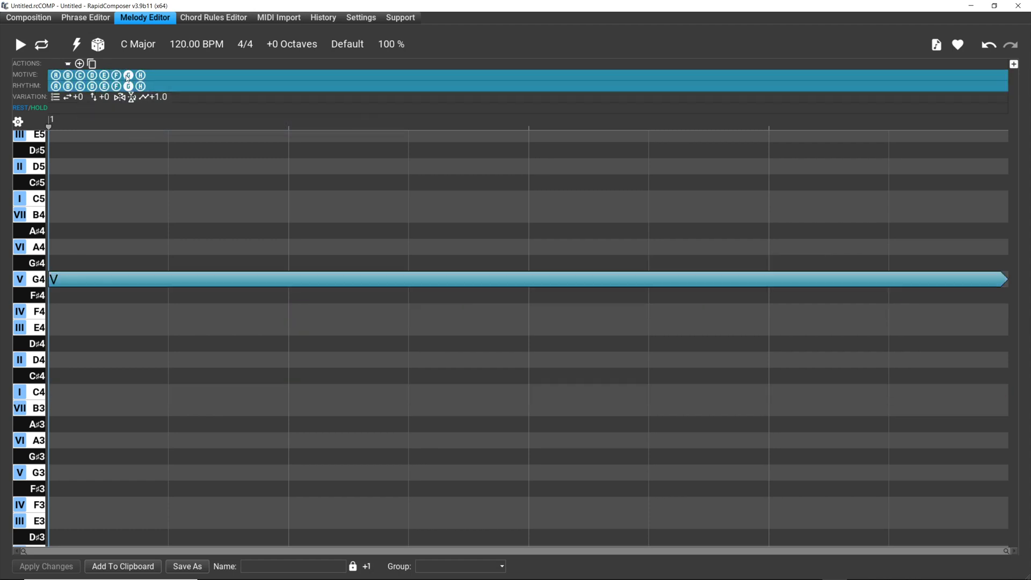
click(82, 77)
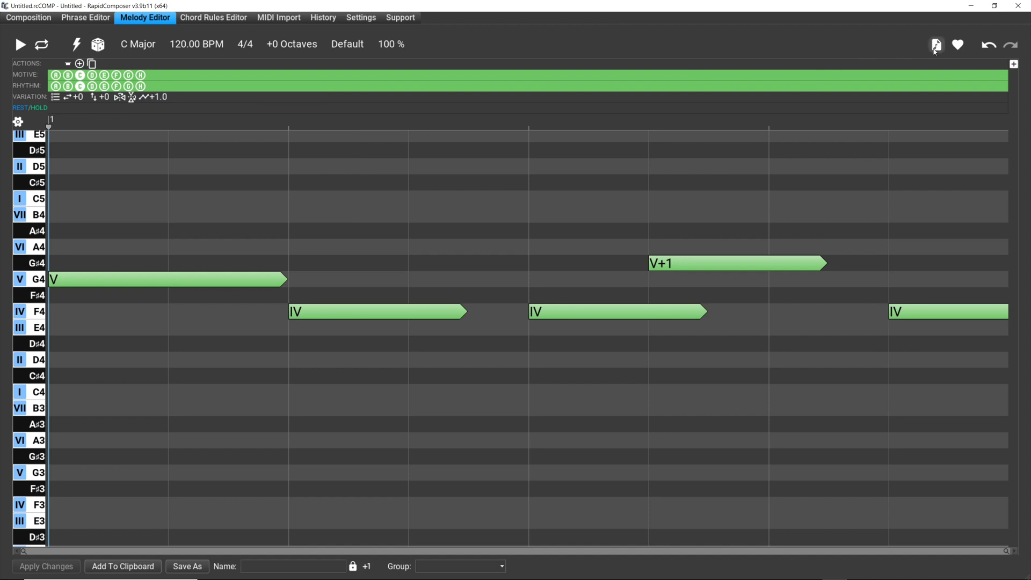
- Add a second bar, set bar 1 to rhythm E and motive G, and give bar 2 motive G
click(1014, 65)
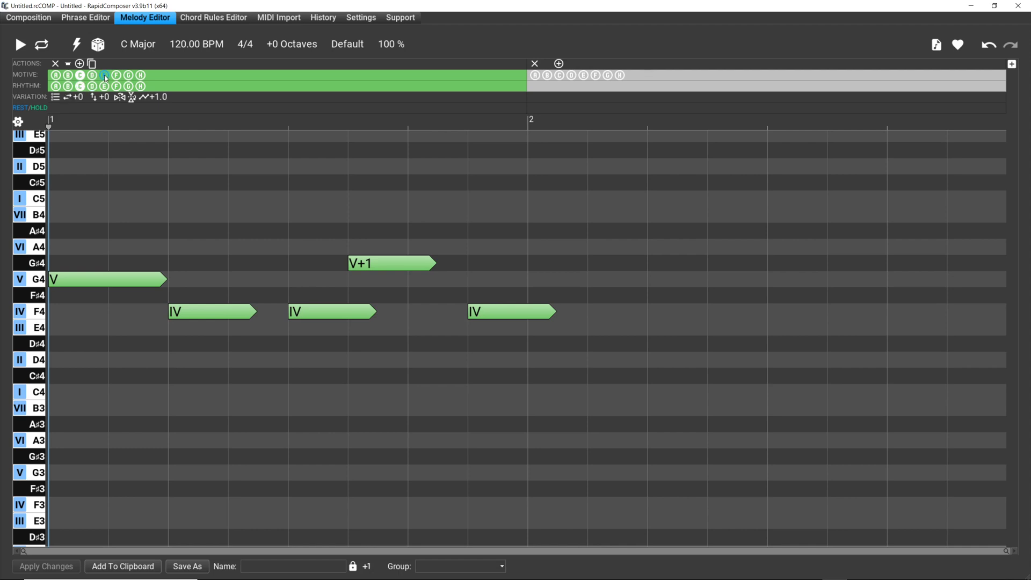
click(104, 86)
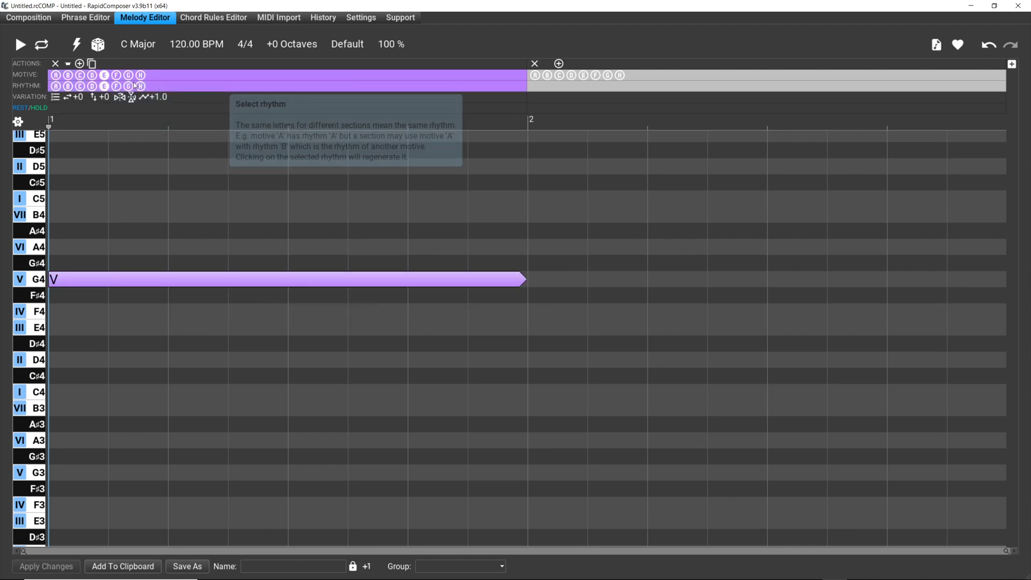
click(128, 76)
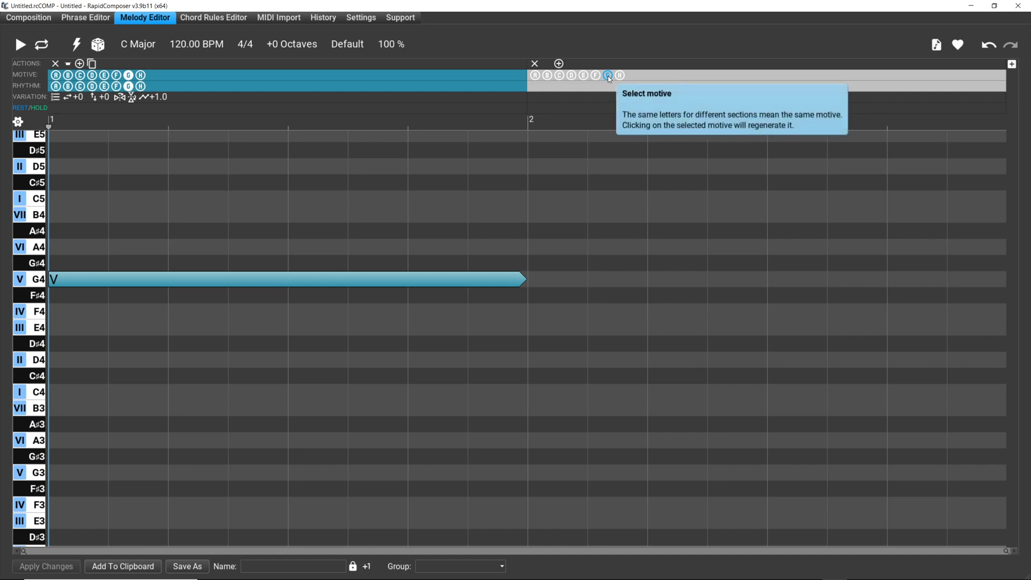
click(608, 76)
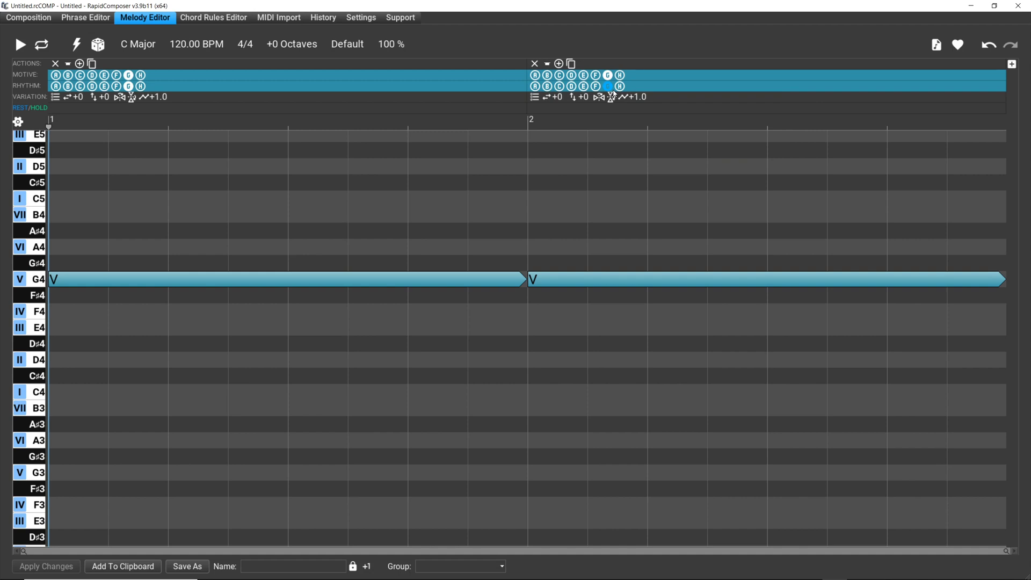
- Set bar 2 to rhythm G and motive C, then switch bar 1 to motive C too
click(612, 91)
click(561, 77)
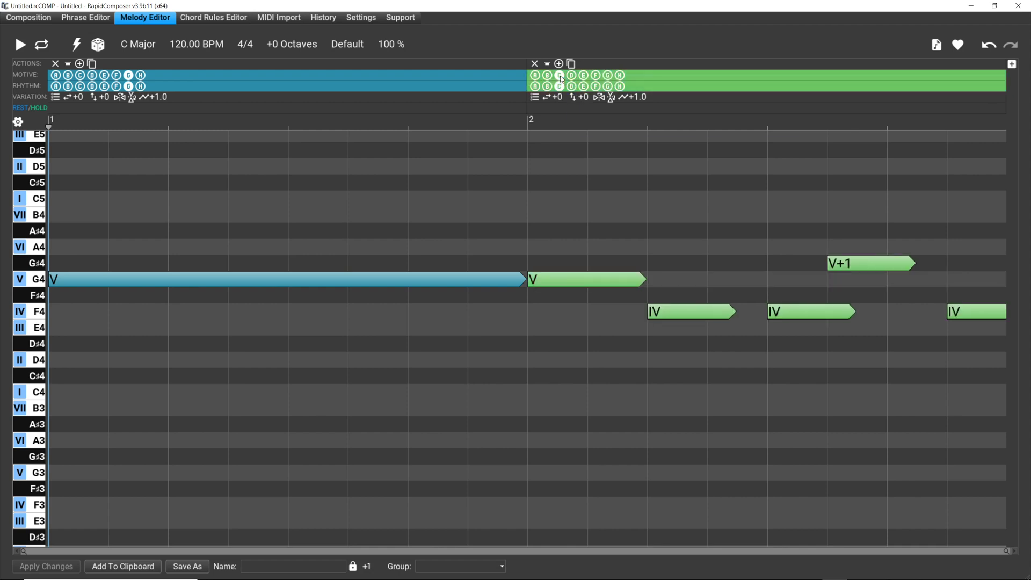
click(79, 76)
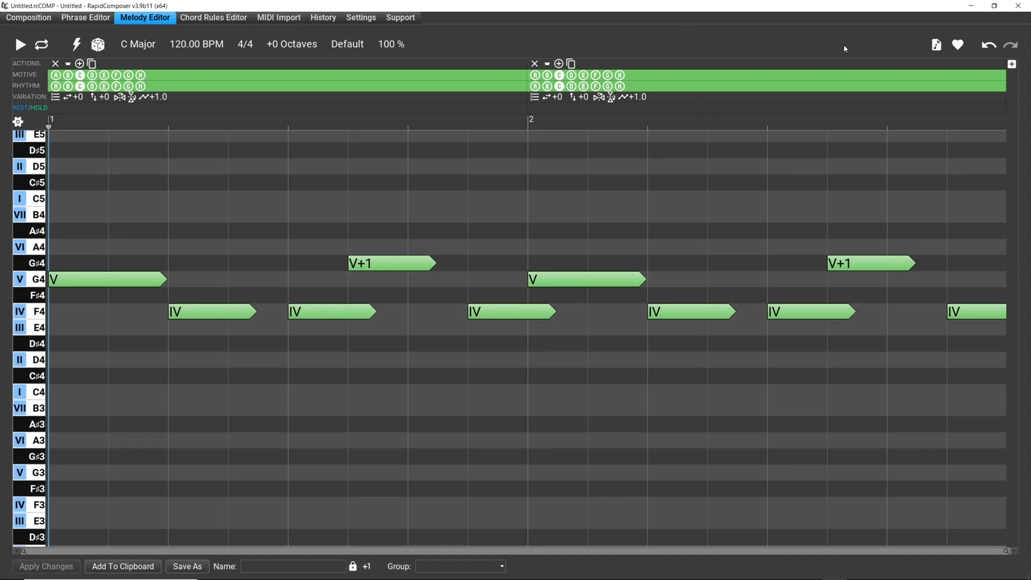
- Add a third and fourth bar, then switch bar 1 to motive A
click(1012, 64)
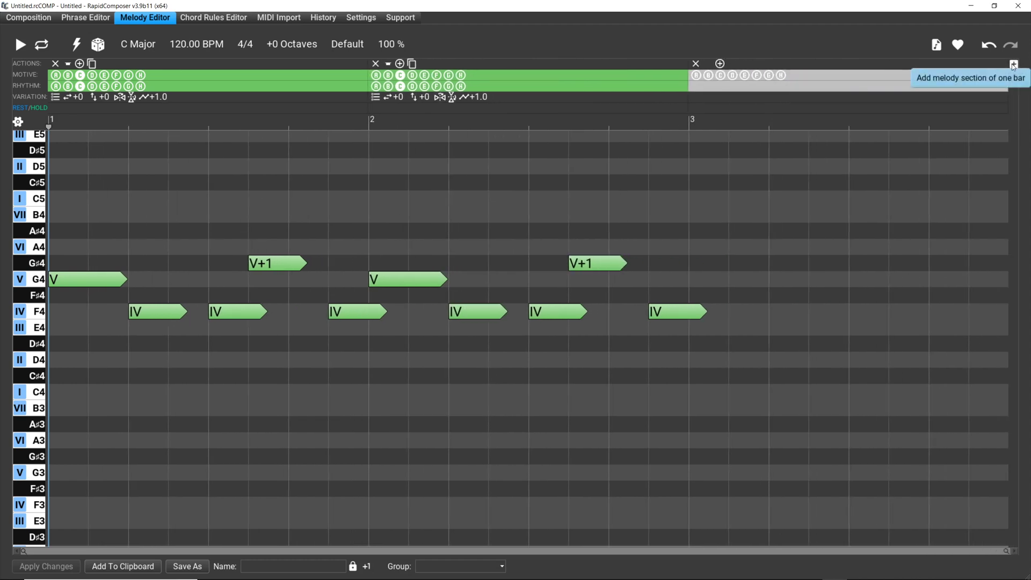
click(1012, 63)
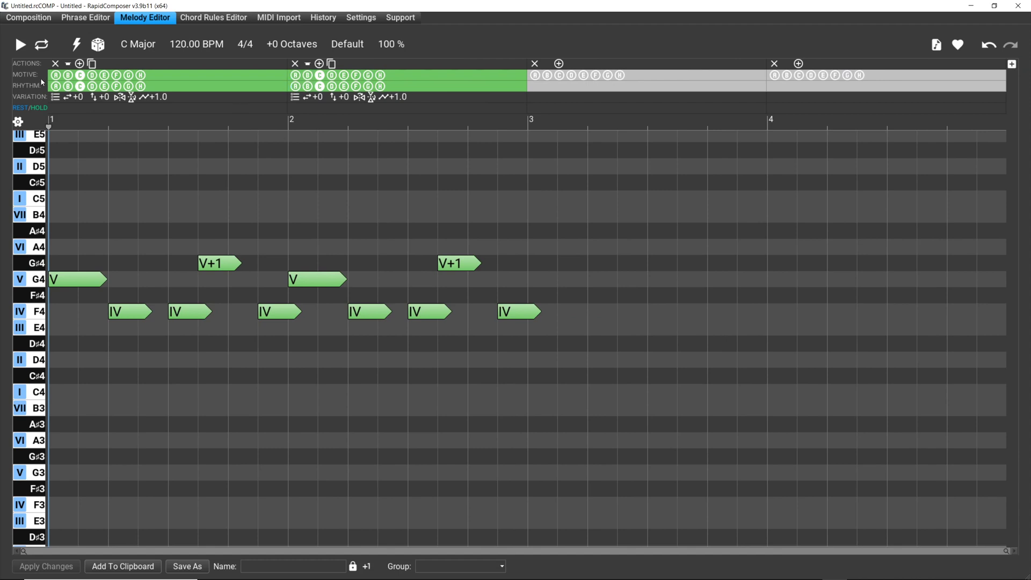
click(55, 74)
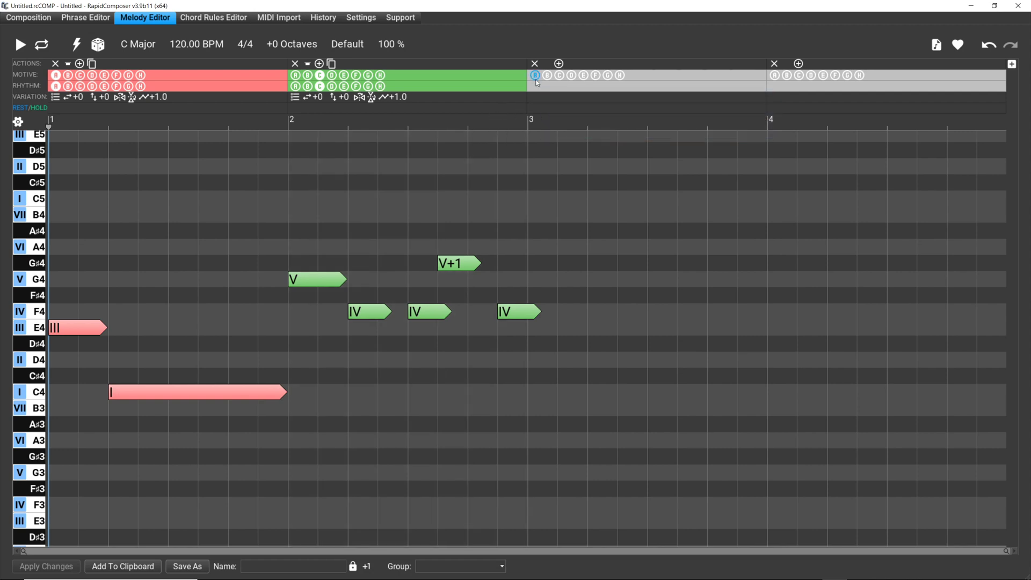
- Assign motive A to bar 3 and drag its transposition up to +2
click(536, 77)
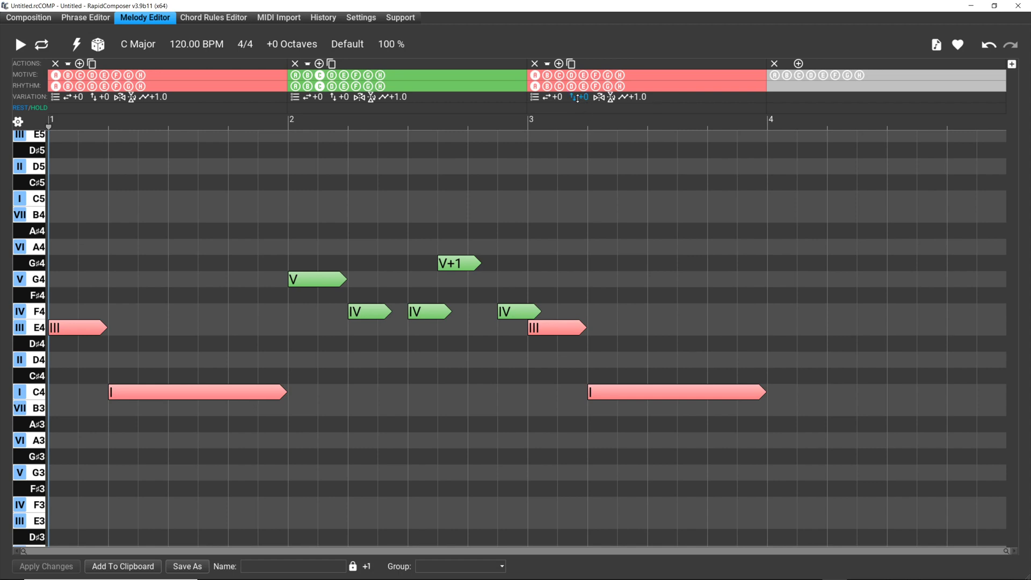
drag(577, 97, 581, 81)
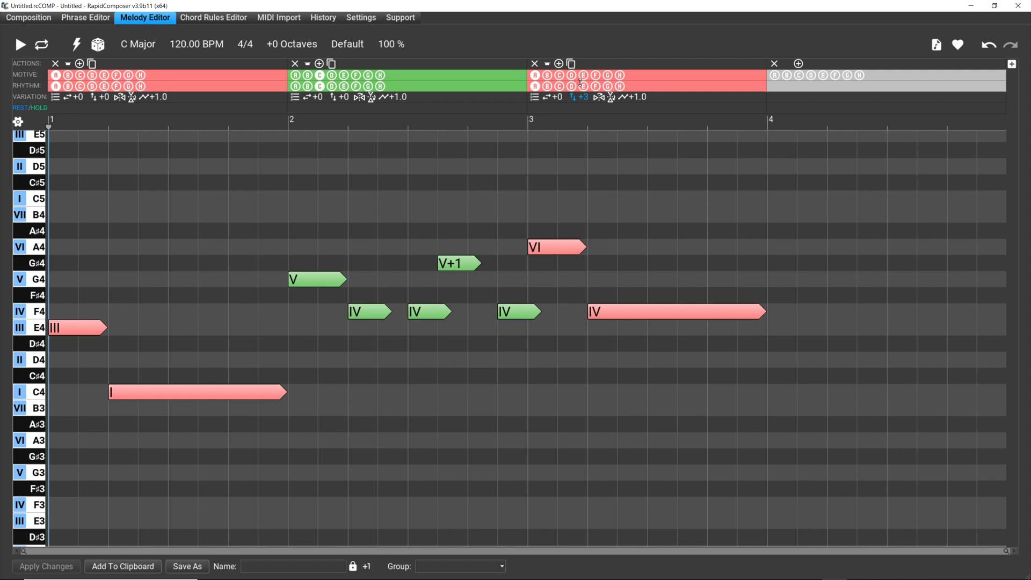
drag(581, 82, 581, 85)
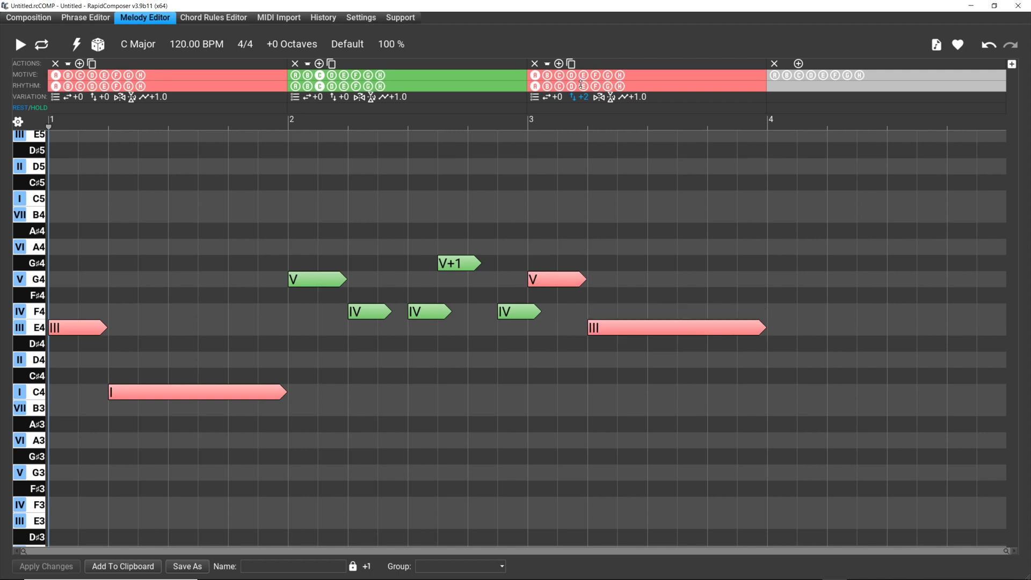
drag(581, 85, 581, 85)
click(20, 44)
- Nudge bar 3's transposition to +1 and back to +2, then give bar 4 motive C
mouse_move(576, 99)
mouse_down()
mouse_move(577, 125)
mouse_move(576, 112)
mouse_up()
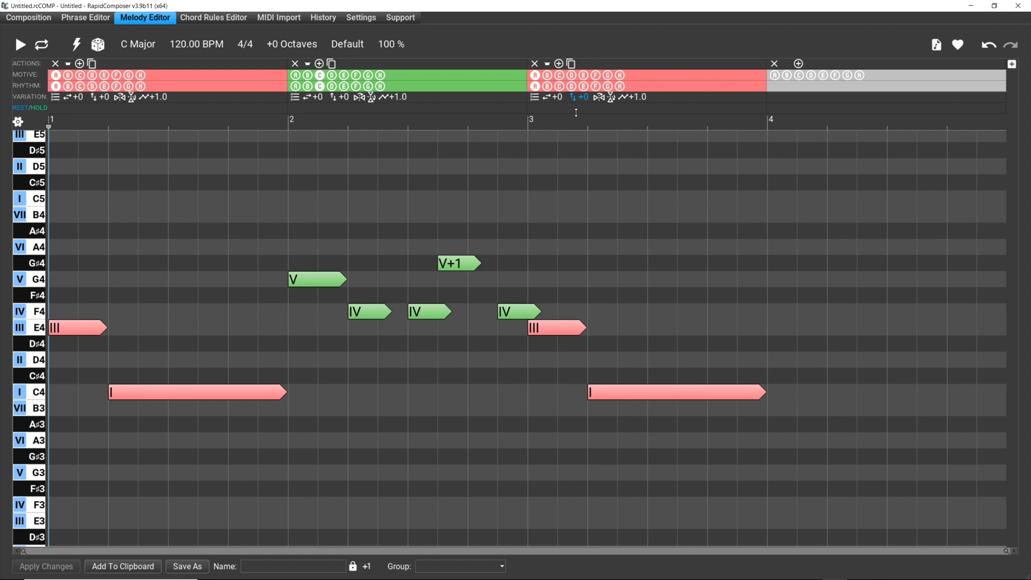
drag(576, 113, 578, 102)
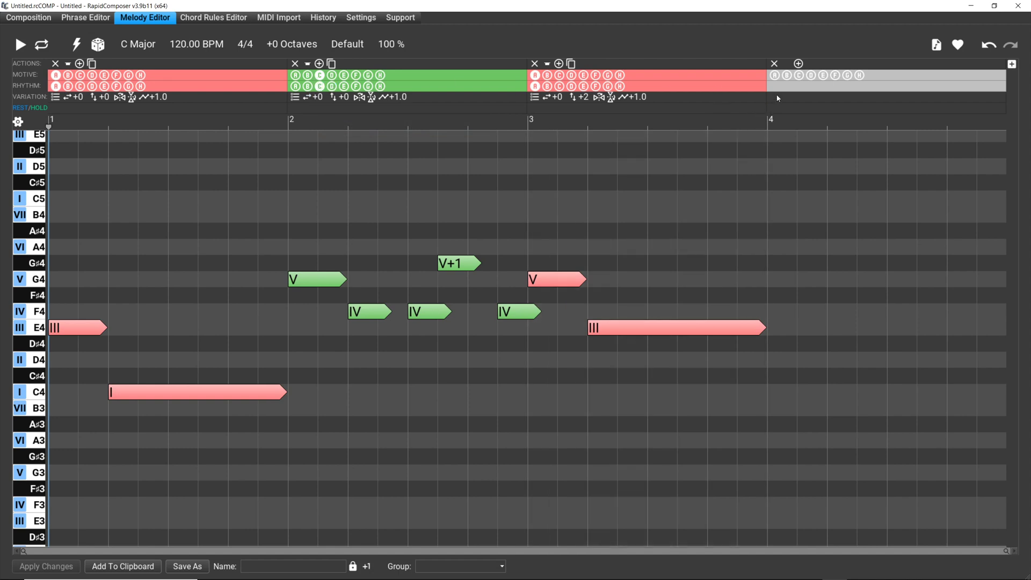
click(800, 77)
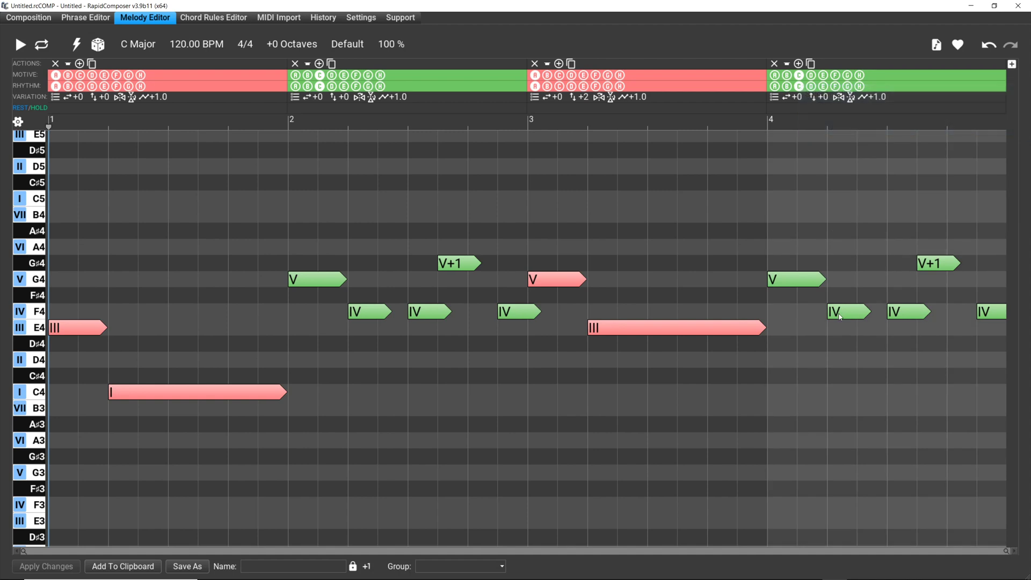
- Audition motives D, F, G and H for bar 4, then assign it motive A like bar 1
click(812, 75)
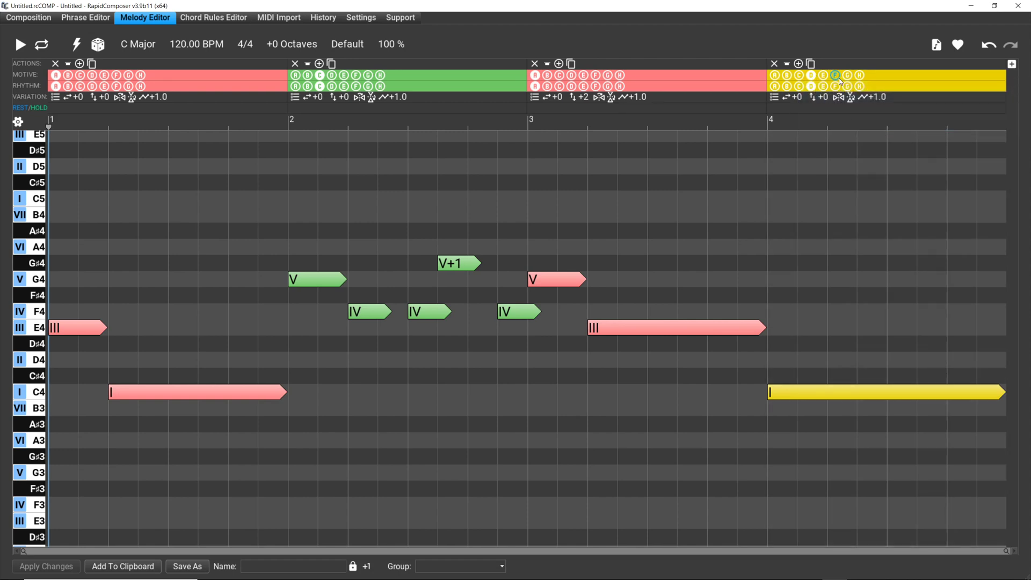
click(837, 80)
click(849, 78)
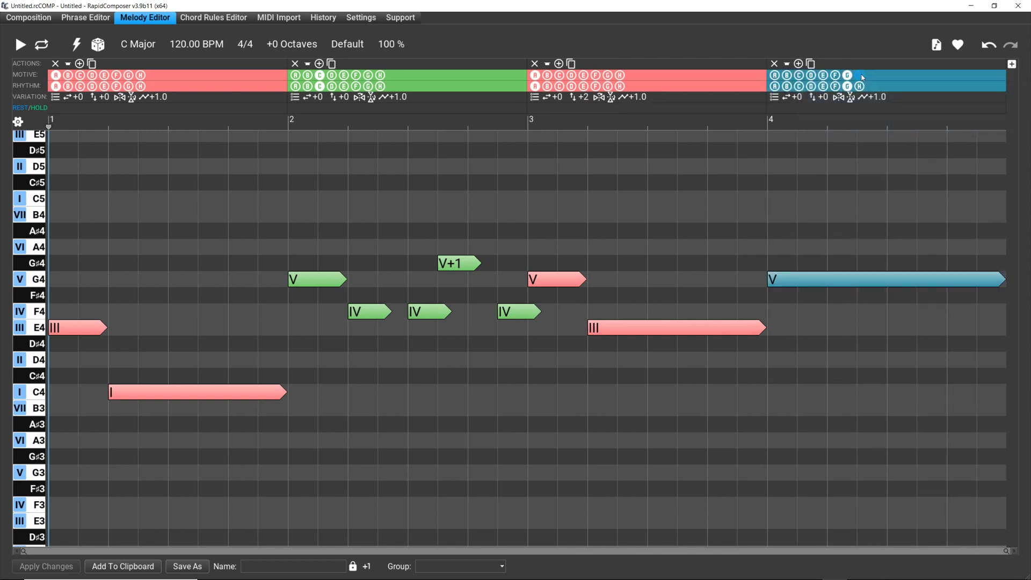
click(860, 76)
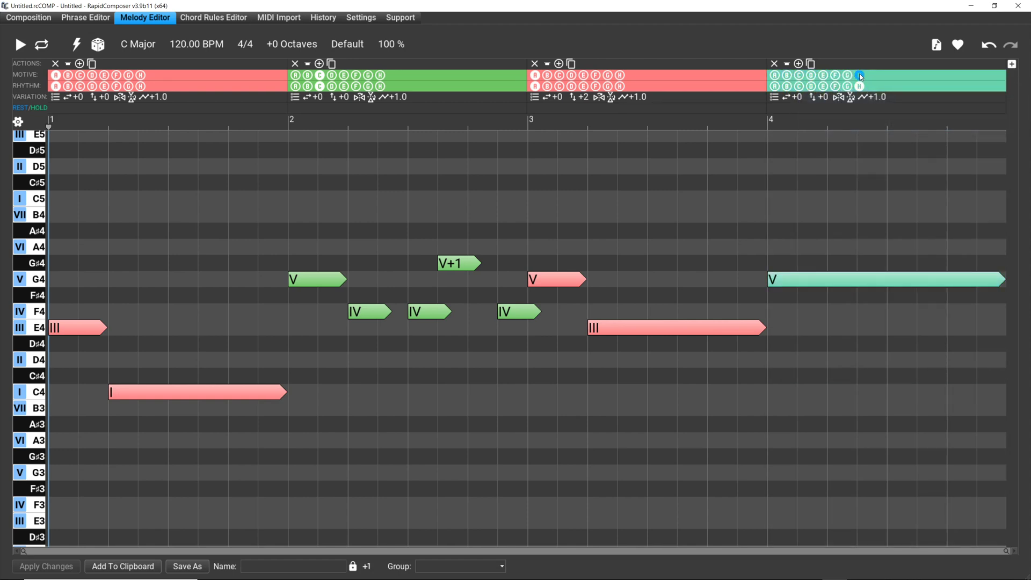
click(786, 76)
click(775, 75)
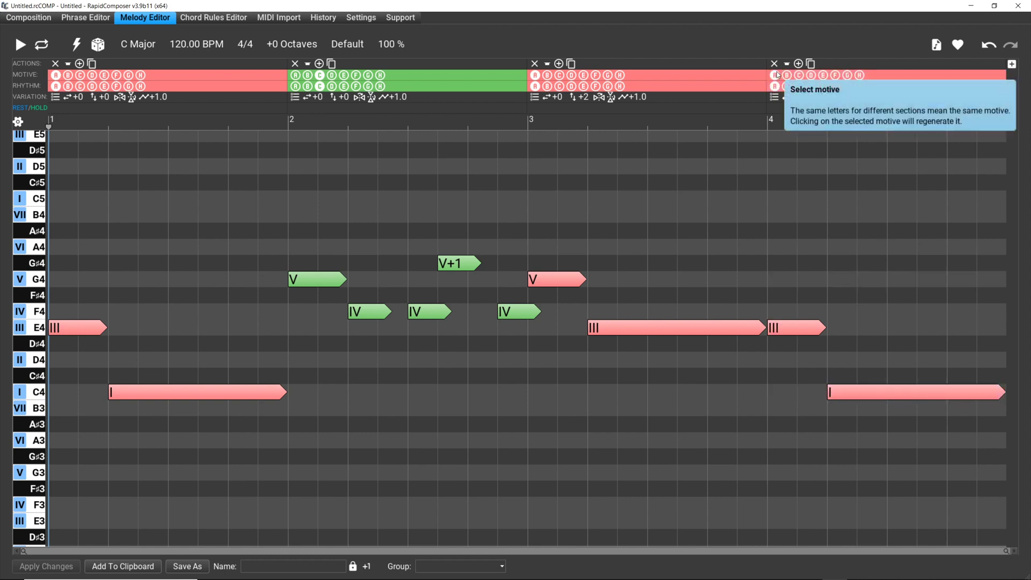